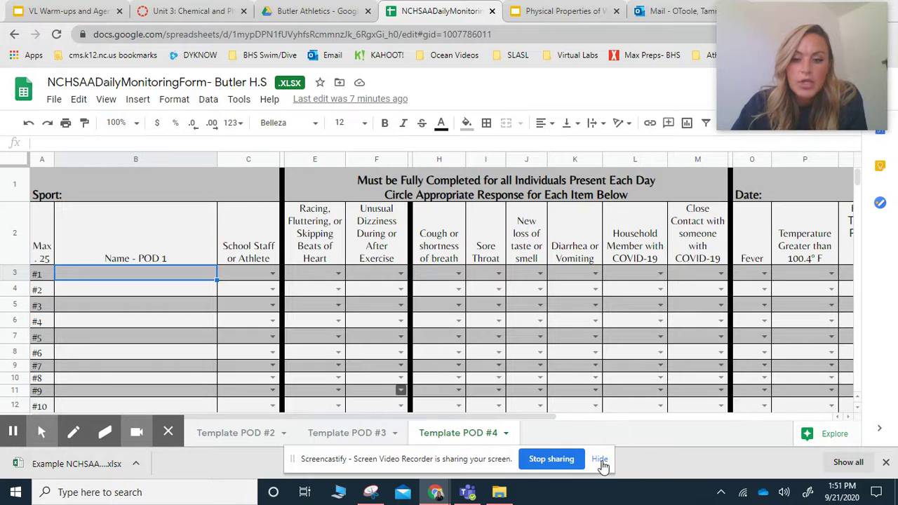
Close the downloads bar and select the name header cell on the Template POD #4 sheet.
left_click(886, 462)
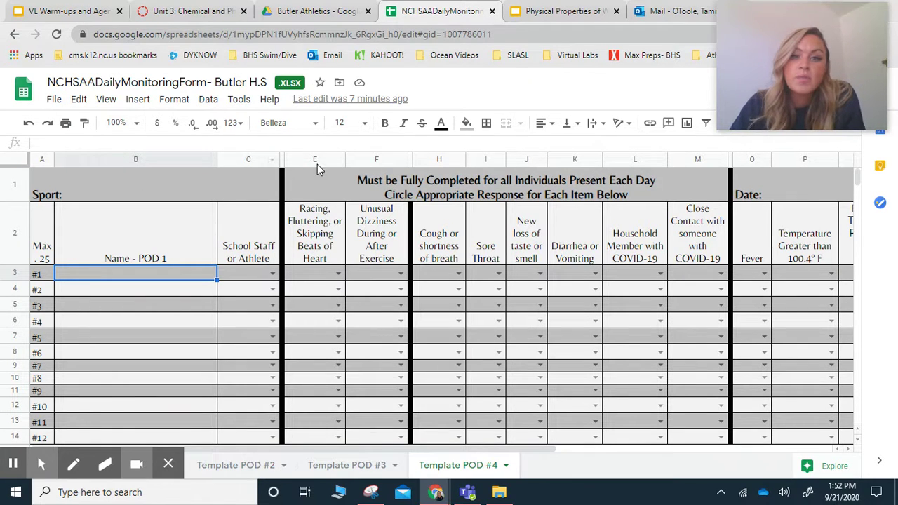
left_click(54, 99)
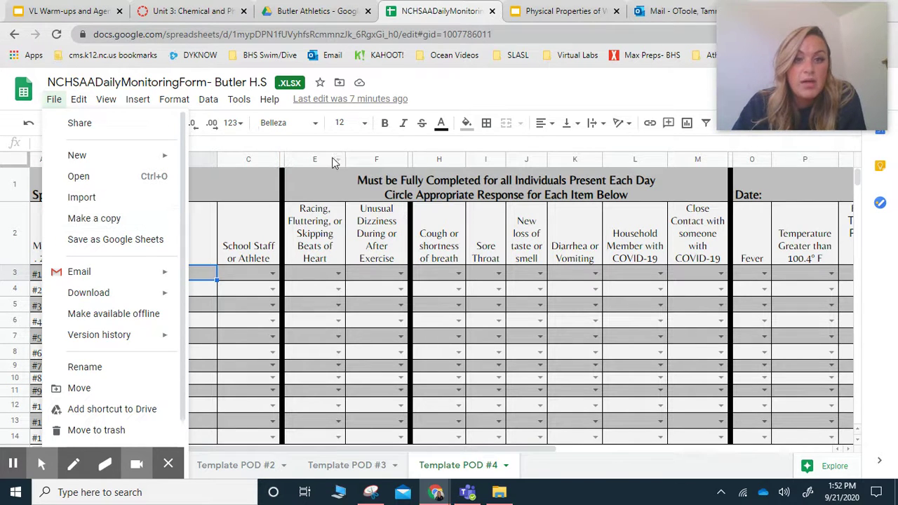
left_click(347, 142)
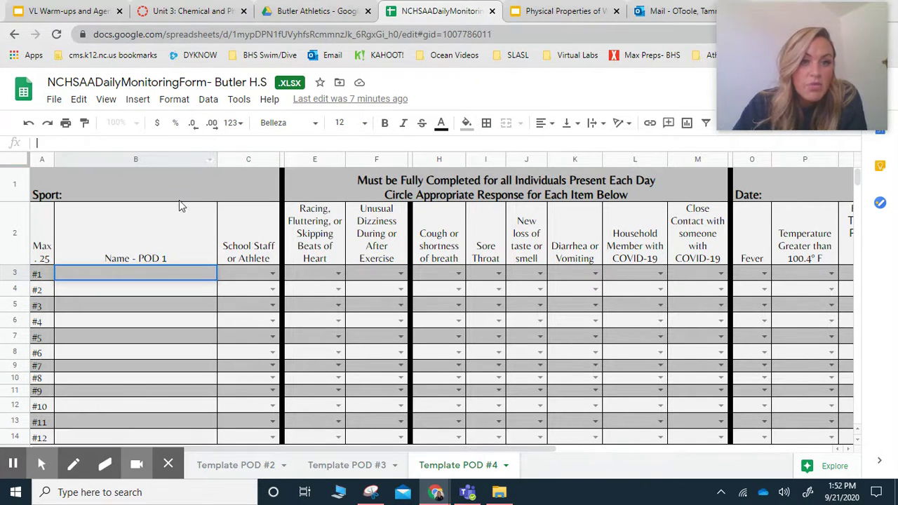
left_click(177, 261)
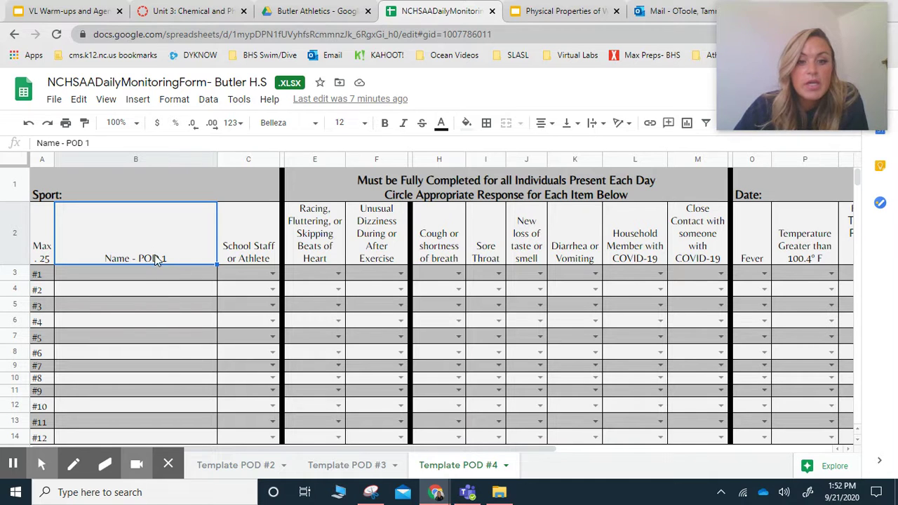
Change the name column header on the Template POD #2 sheet to "Name - POD 2".
left_click(228, 466)
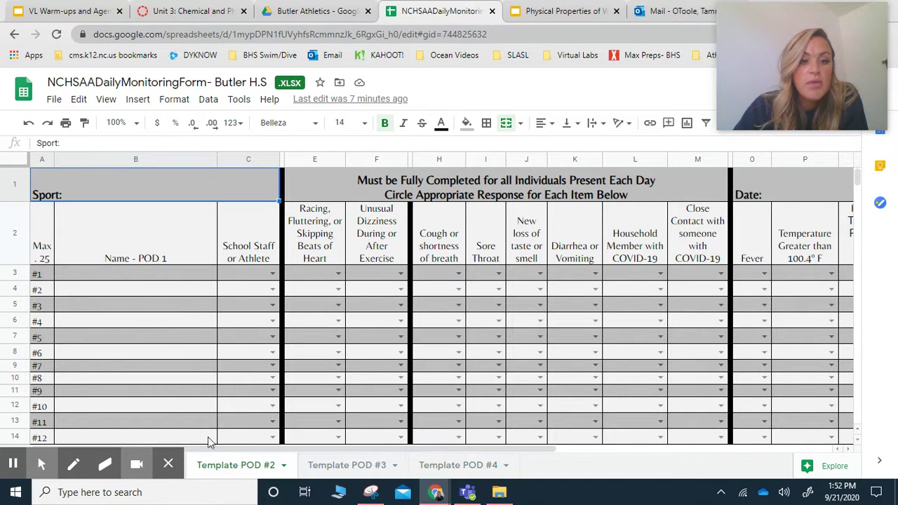
left_click(173, 262)
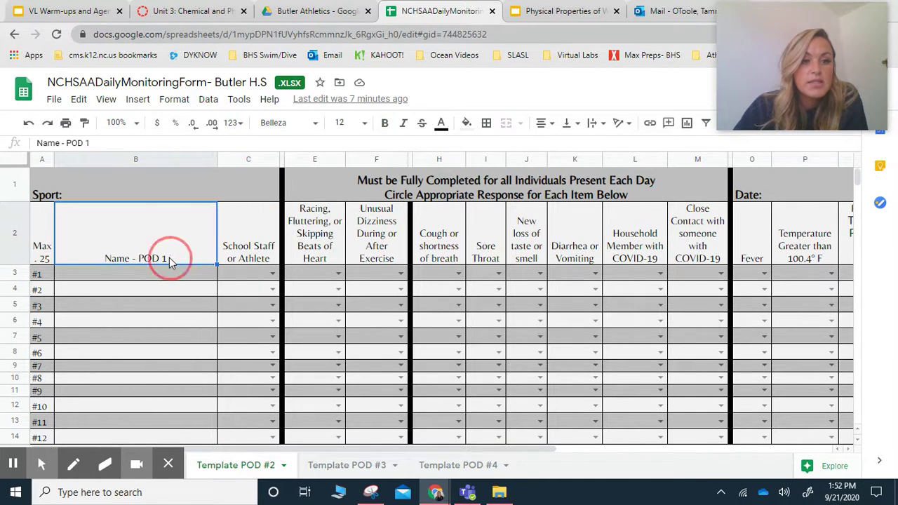
double_click(169, 258)
left_click(98, 143)
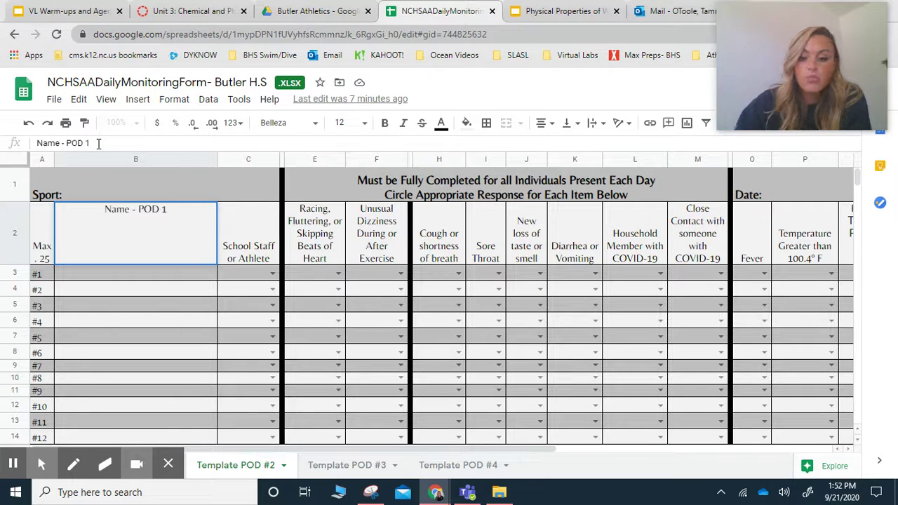
key("BackSpace")
type("2")
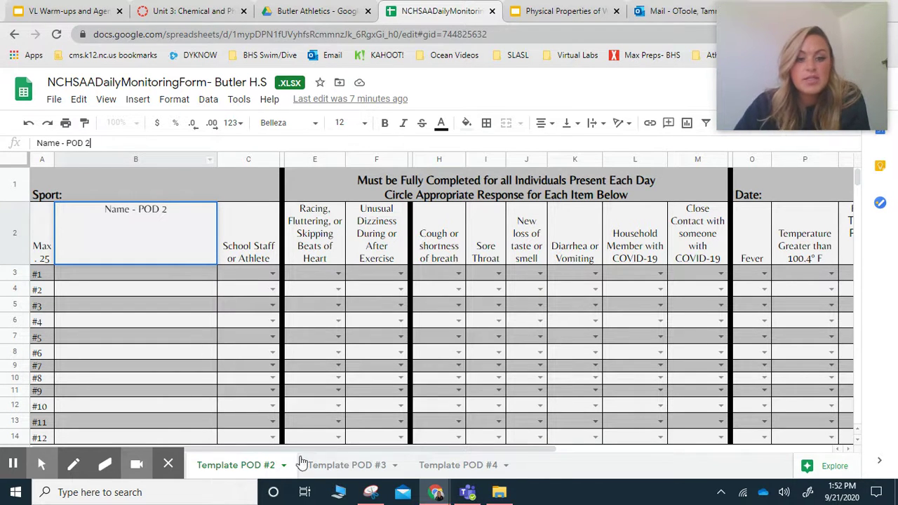
Change the name column header on the Template POD #3 sheet to "Name - POD 3".
left_click(330, 469)
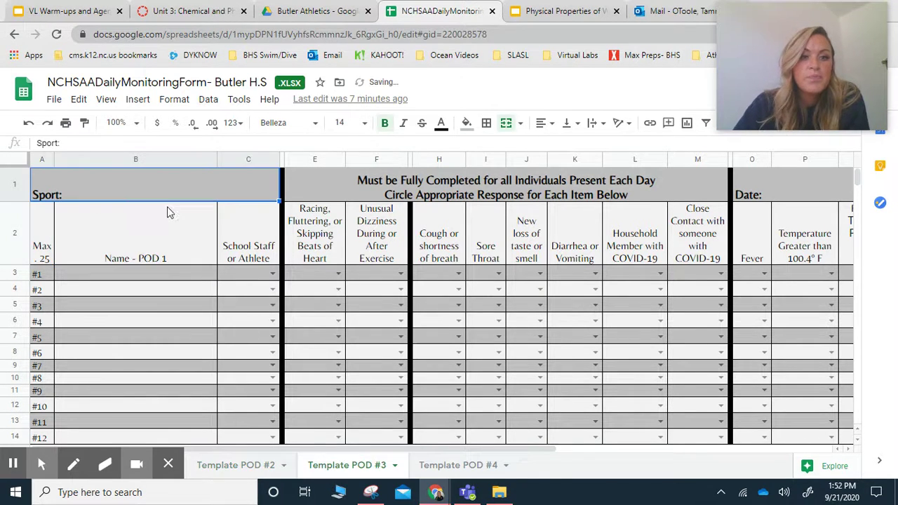
double_click(166, 259)
left_click(103, 144)
key("BackSpace")
type("3")
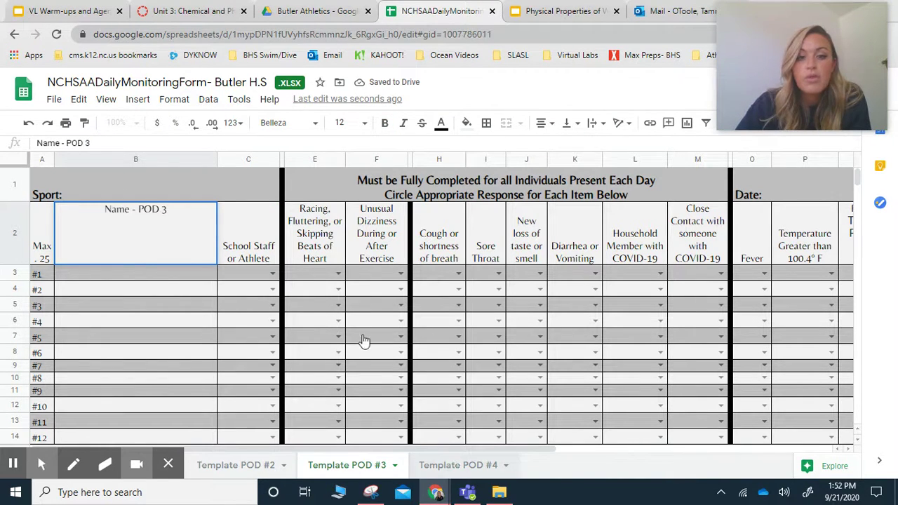
Change the name column header on the Template POD #4 sheet to "Name - POD 4".
left_click(458, 466)
left_click(97, 143)
key("BackSpace")
type("4")
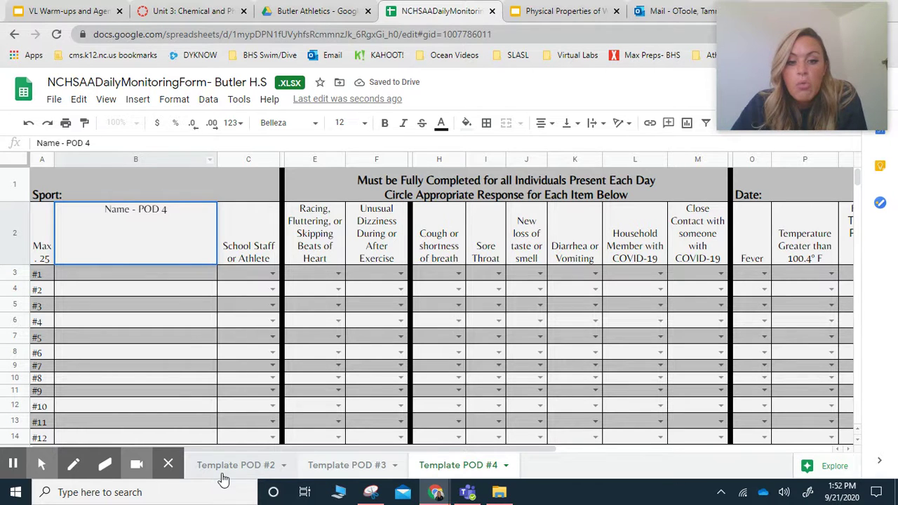
Enter four sample first names in rows #1 to #4 of the name column on the Template POD #2 sheet.
left_click(226, 474)
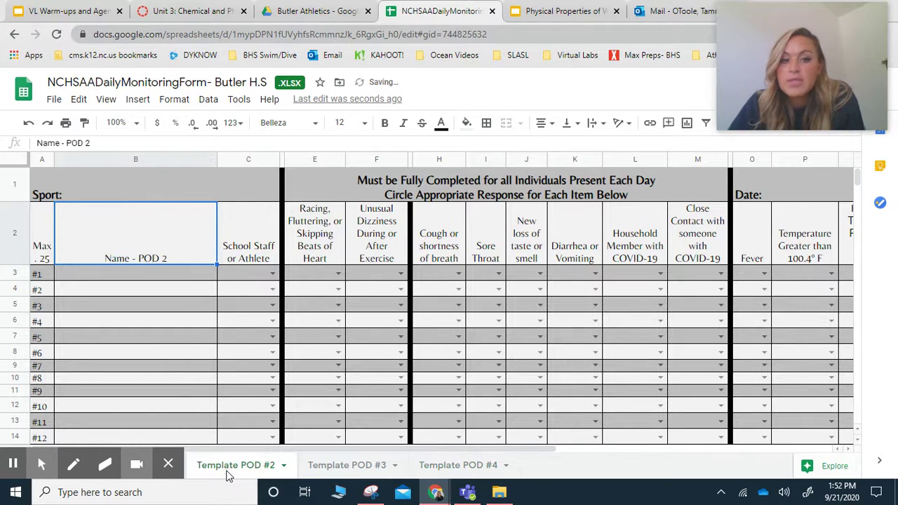
left_click(146, 275)
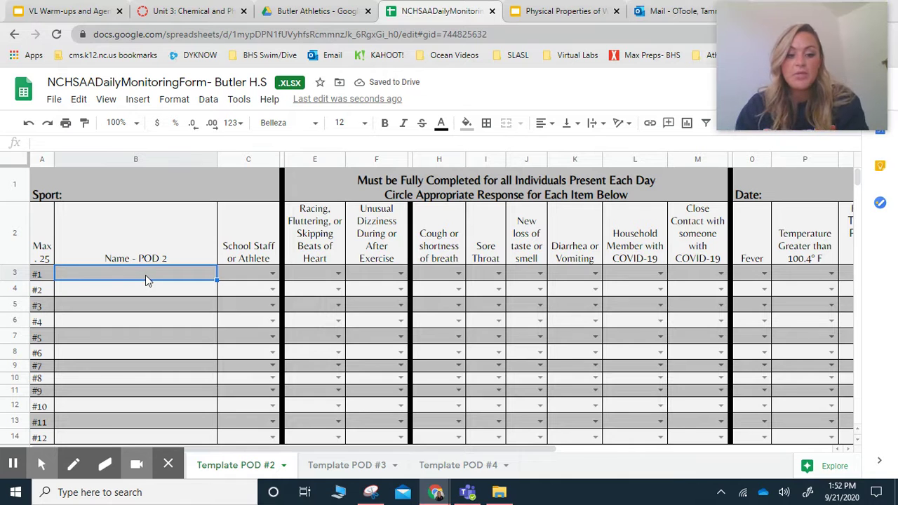
type("john")
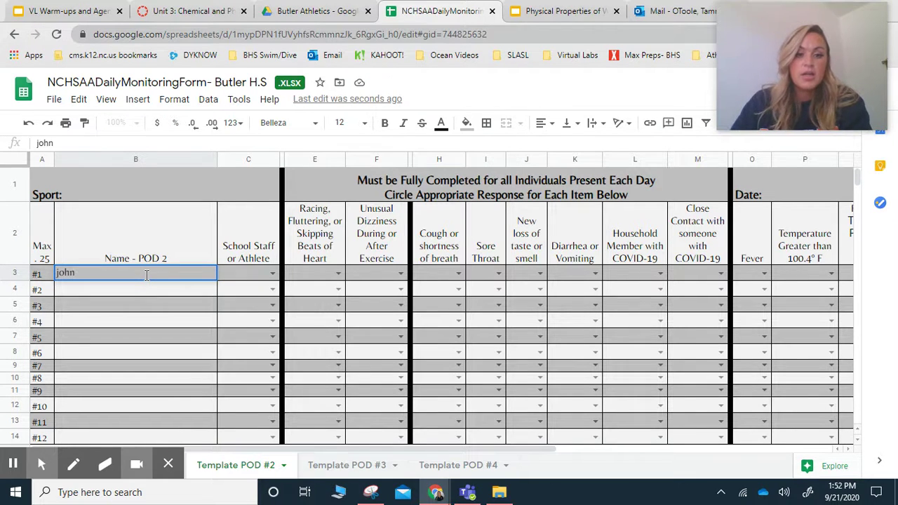
left_click(146, 290)
type("weny")
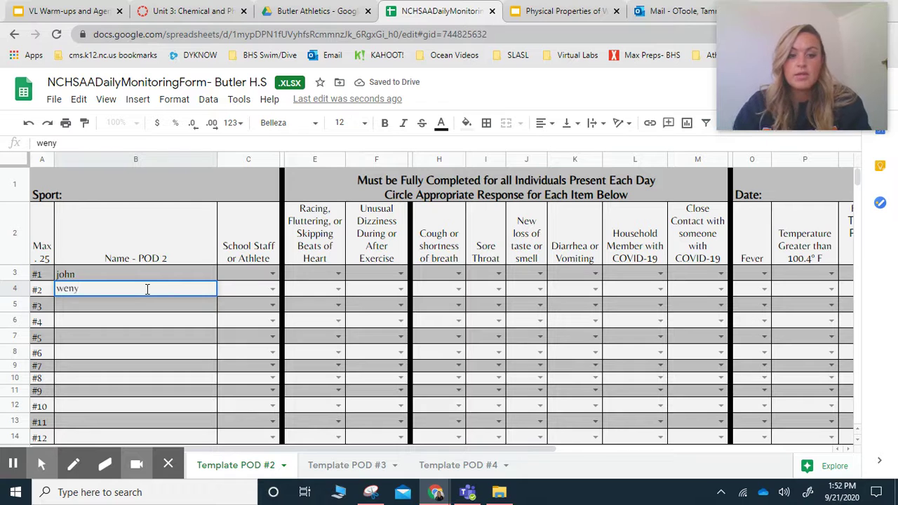
key("BackSpace")
type("dy")
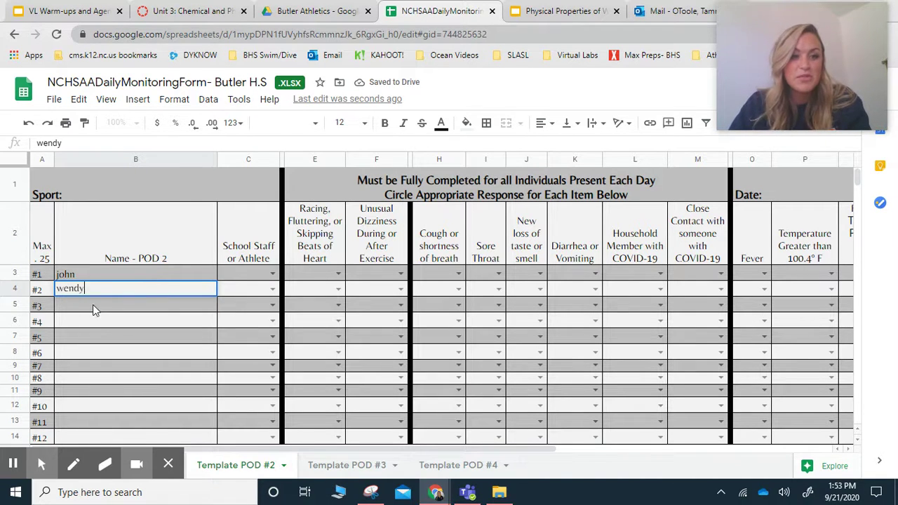
left_click(92, 304)
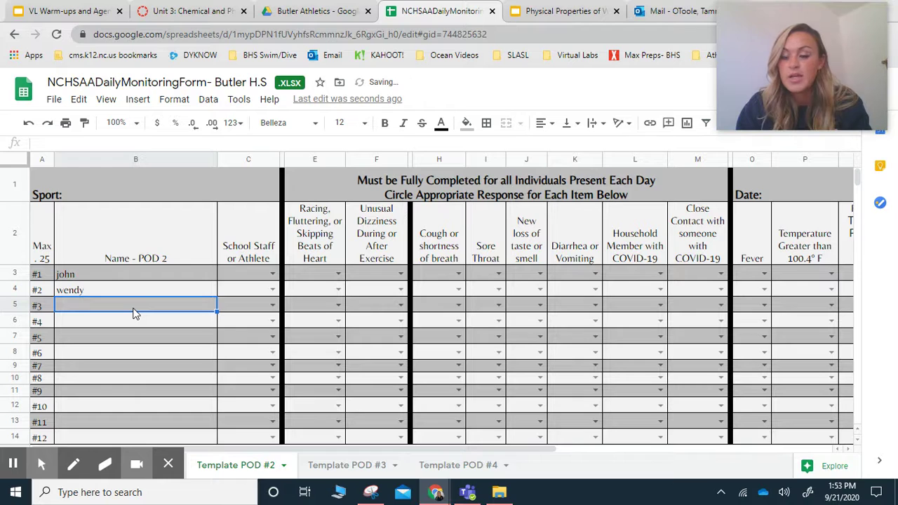
type("billy")
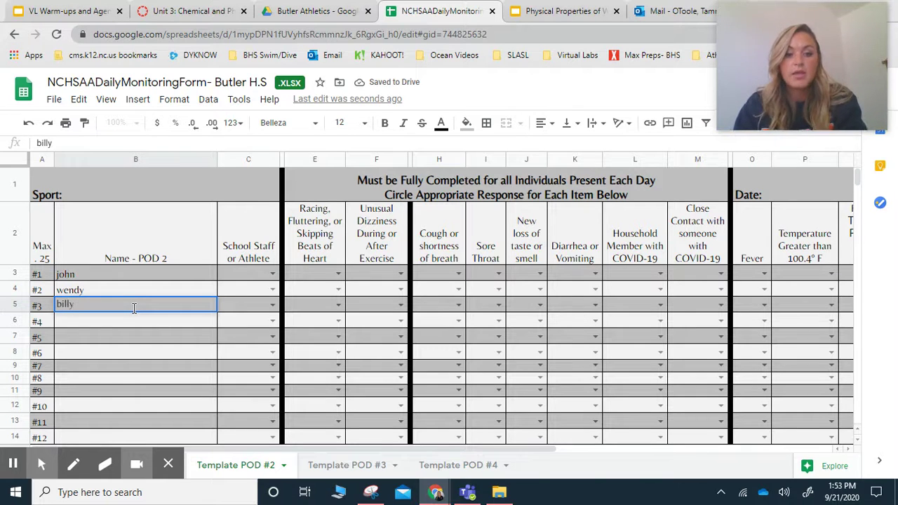
left_click(158, 329)
type("juan")
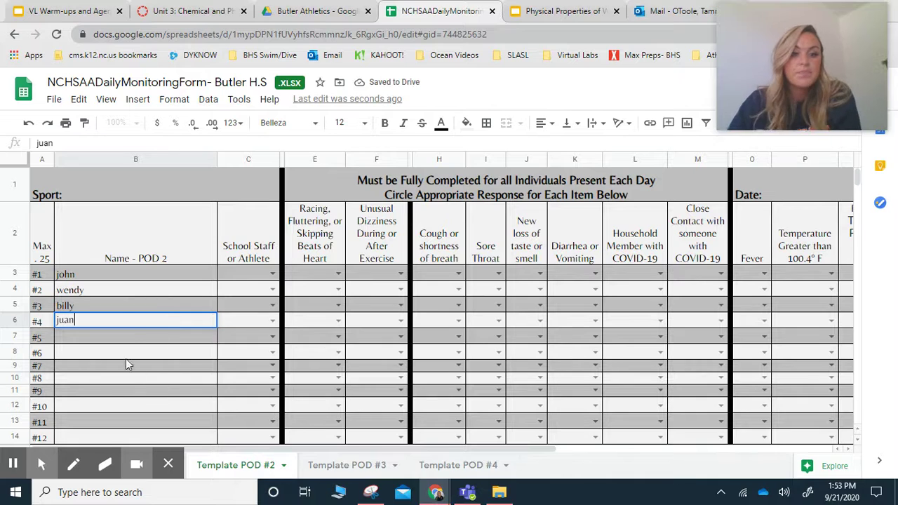
left_click(128, 331)
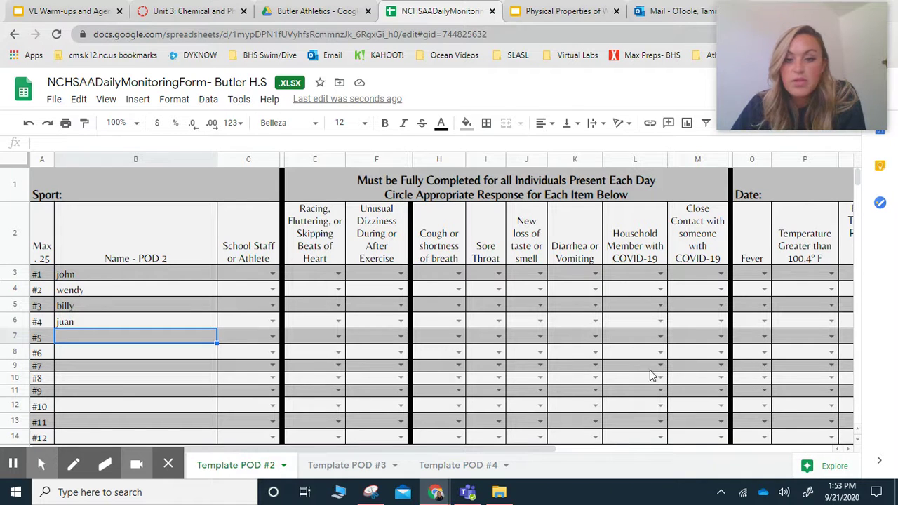
Duplicate the Template POD #2 sheet and move the copy behind Template POD #4 at the end of the sheets.
right_click(250, 468)
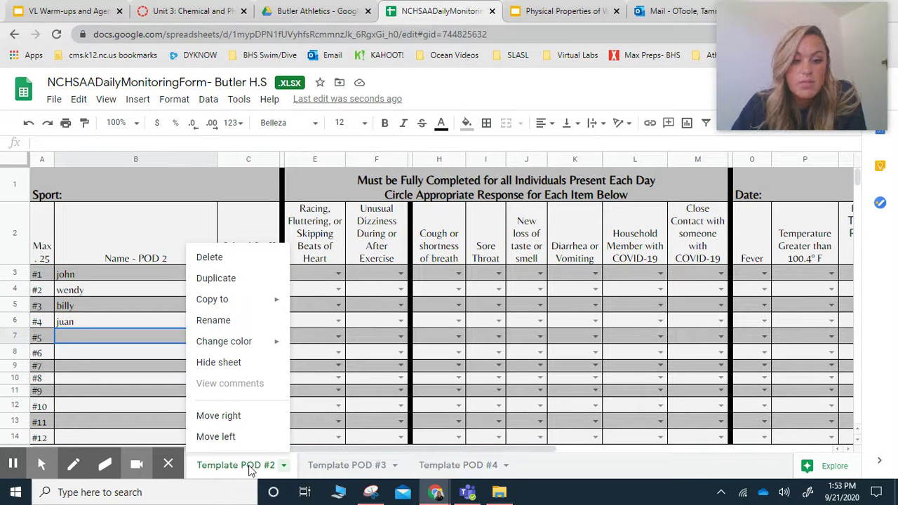
left_click(245, 286)
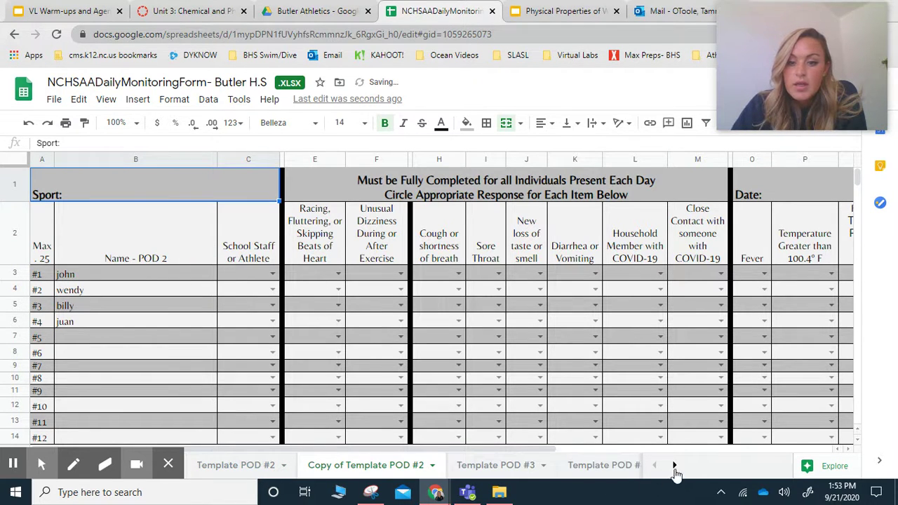
left_click(674, 466)
left_click(673, 467)
left_click(673, 467)
left_click(348, 465)
left_click_drag(377, 465, 579, 467)
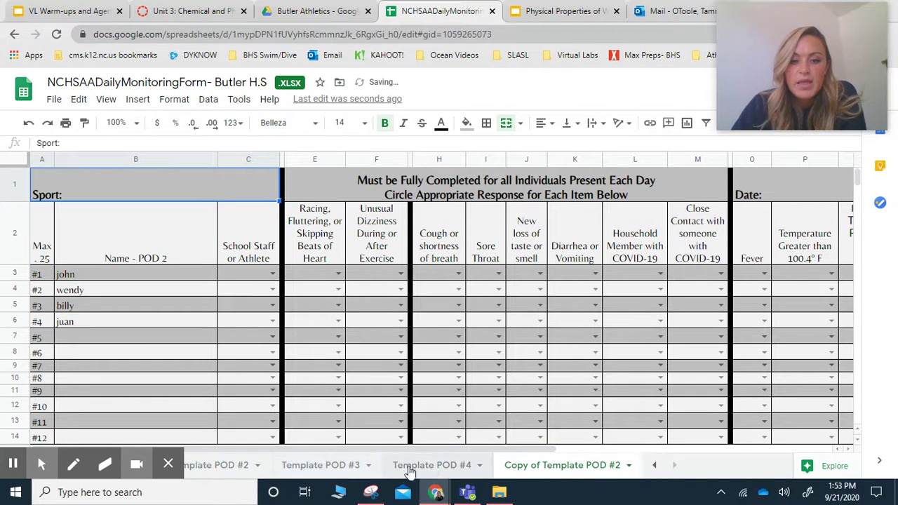
Rename the copied Template POD #2 sheet as "POD 2 10/20".
left_click(548, 466)
double_click(551, 469)
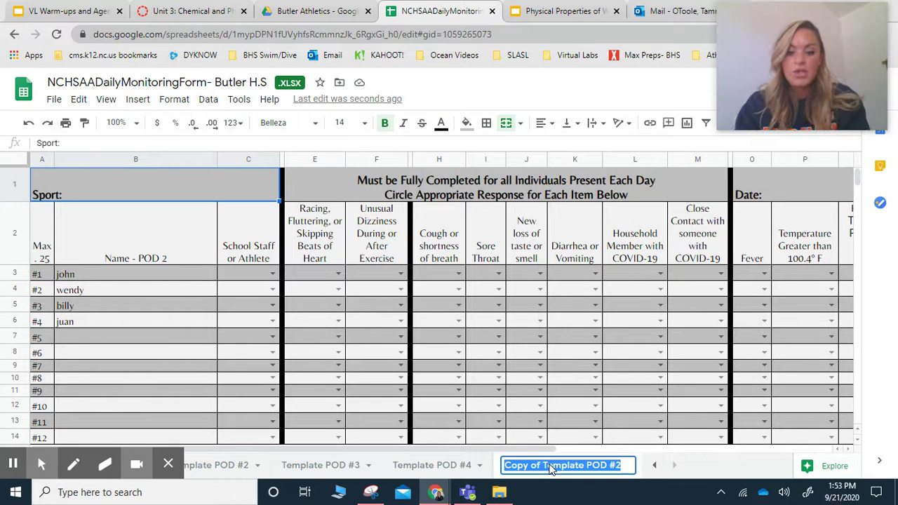
type("POD 2")
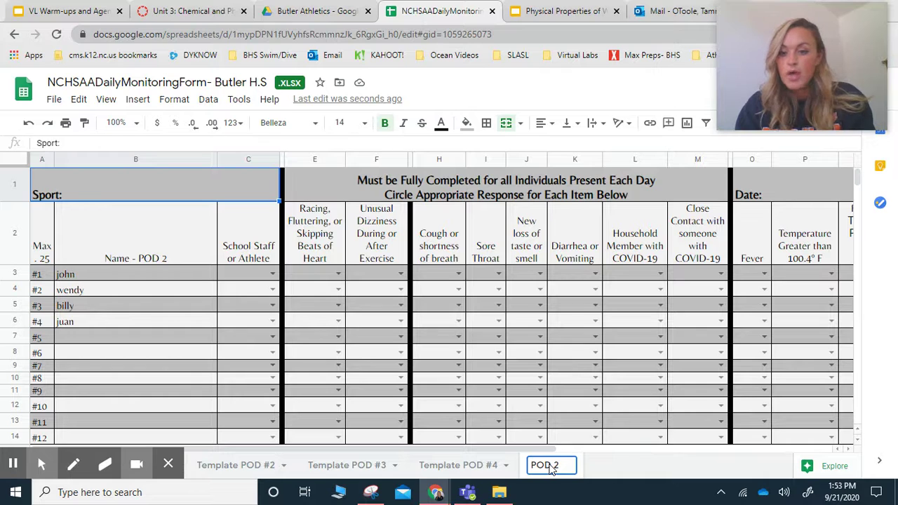
type(" 10/20")
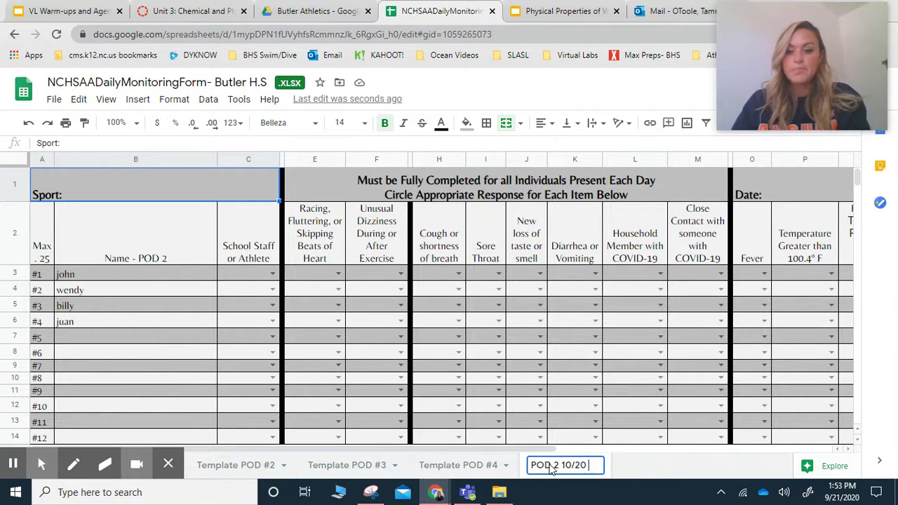
key("Return")
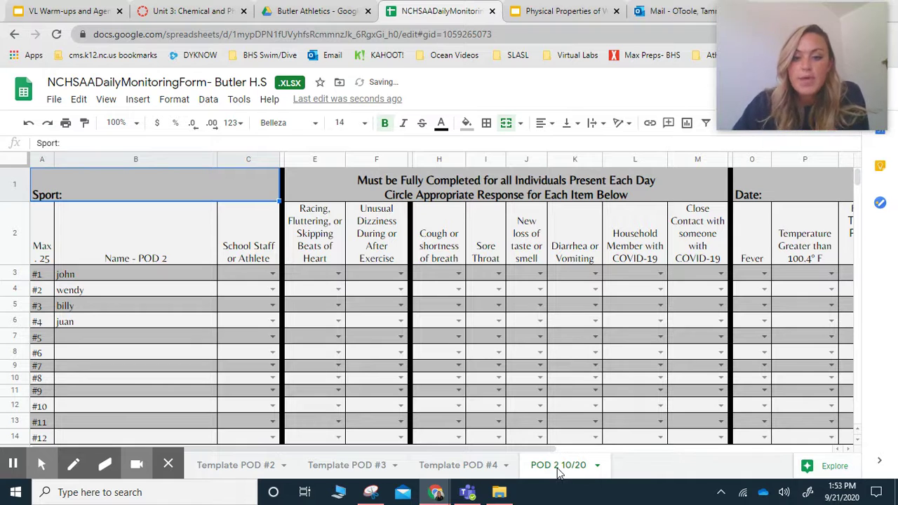
Duplicate the Template POD #3 sheet and rename the copy as "POD 3 10/20".
left_click(361, 466)
right_click(358, 468)
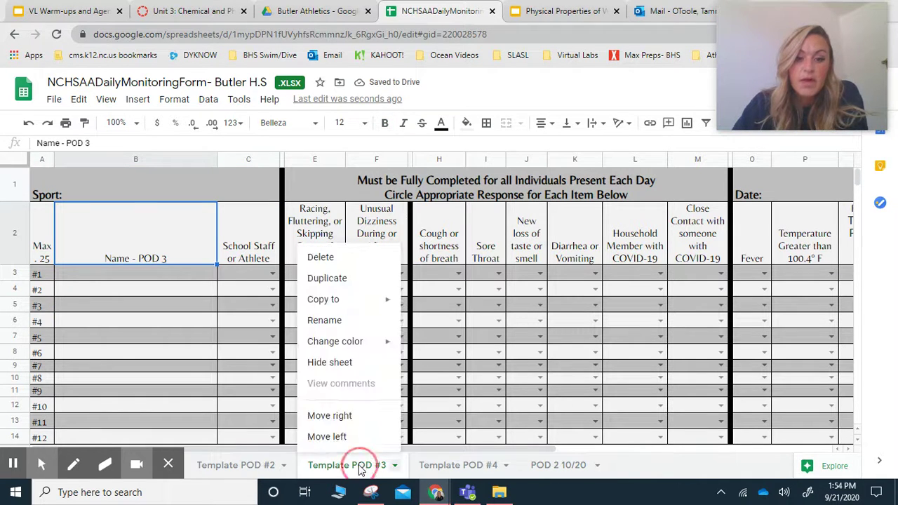
left_click(349, 278)
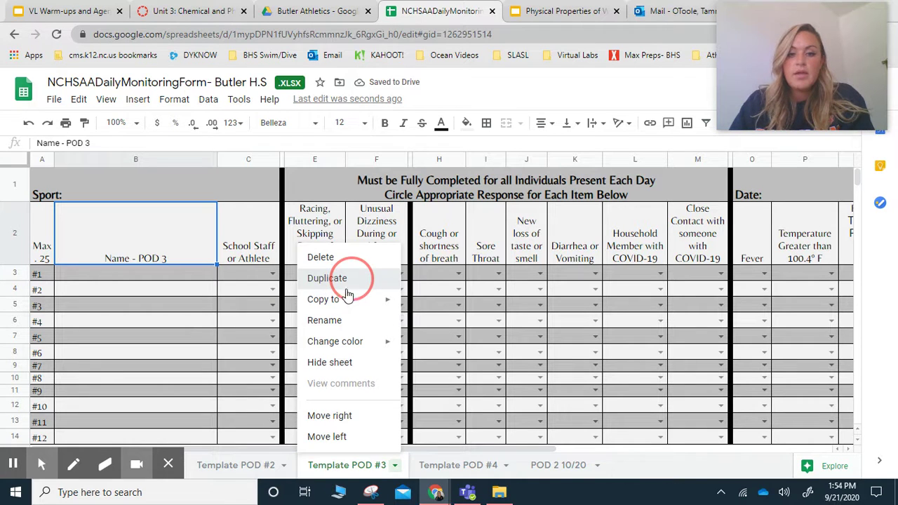
left_click(326, 279)
double_click(499, 468)
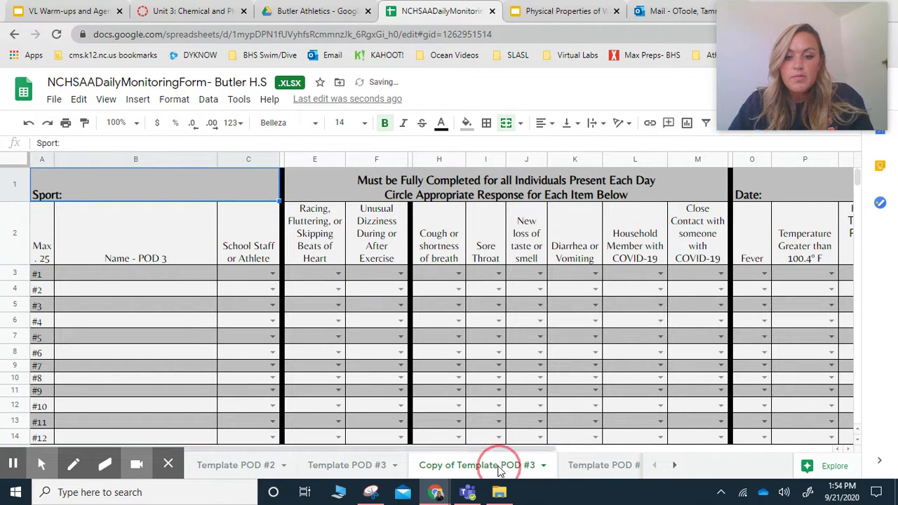
type("POD 3 ")
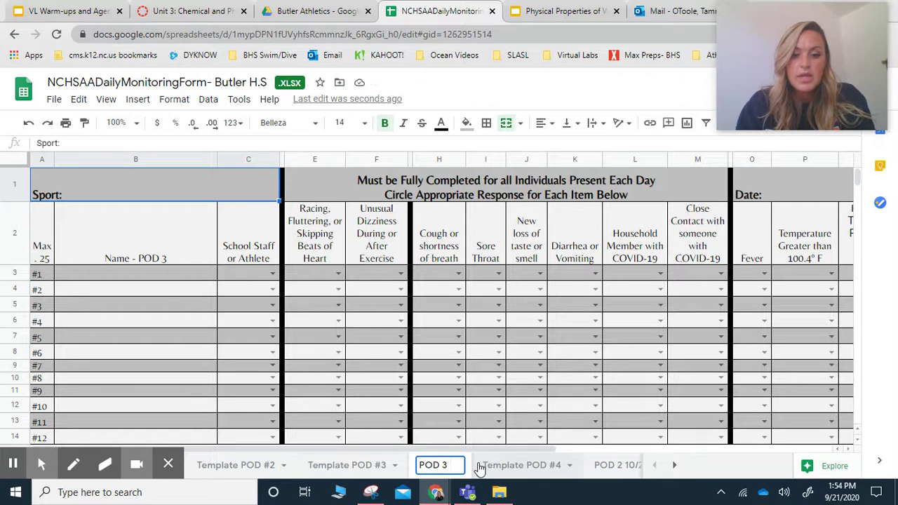
type("10/20")
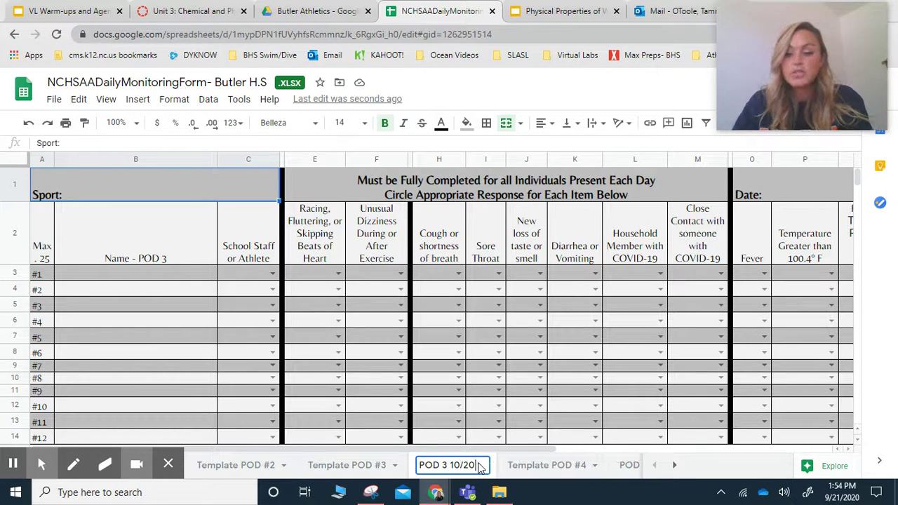
key("Return")
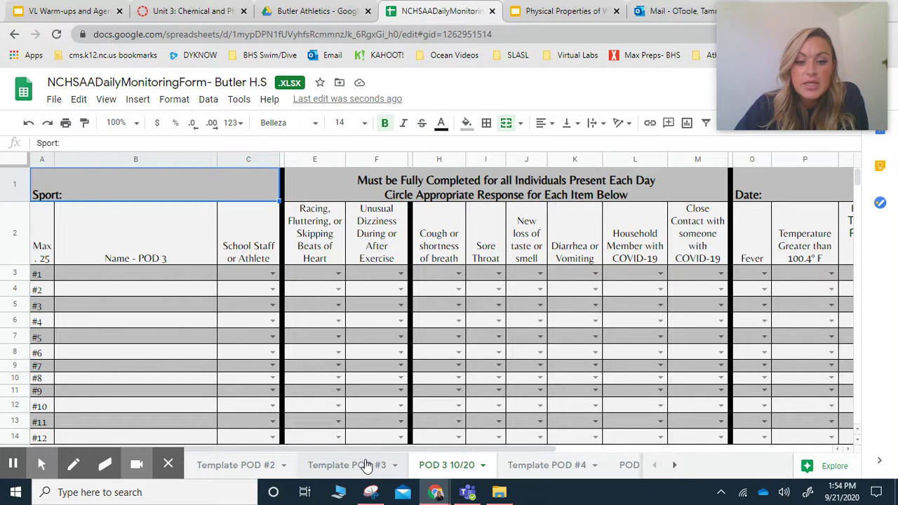
Review the names on the Template POD #2 sheet and on its dated copy, POD 2 10/20.
left_click(242, 465)
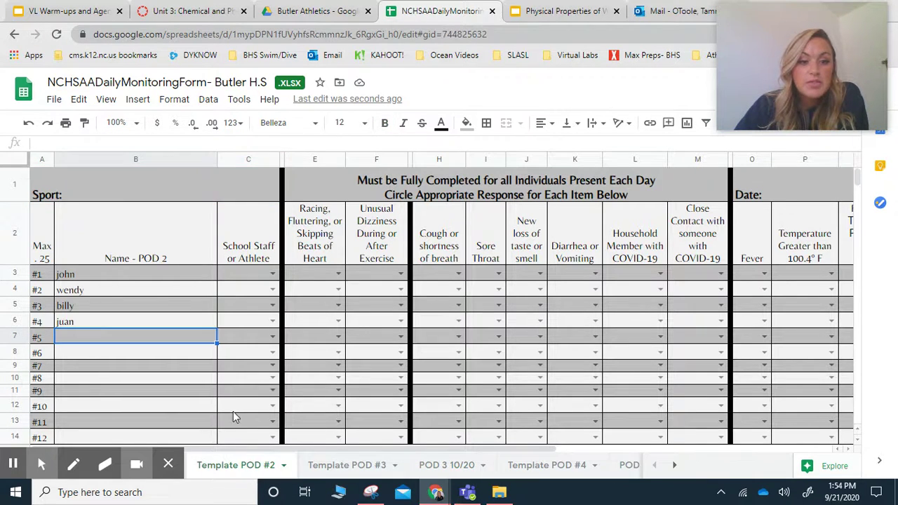
left_click(674, 465)
left_click(590, 465)
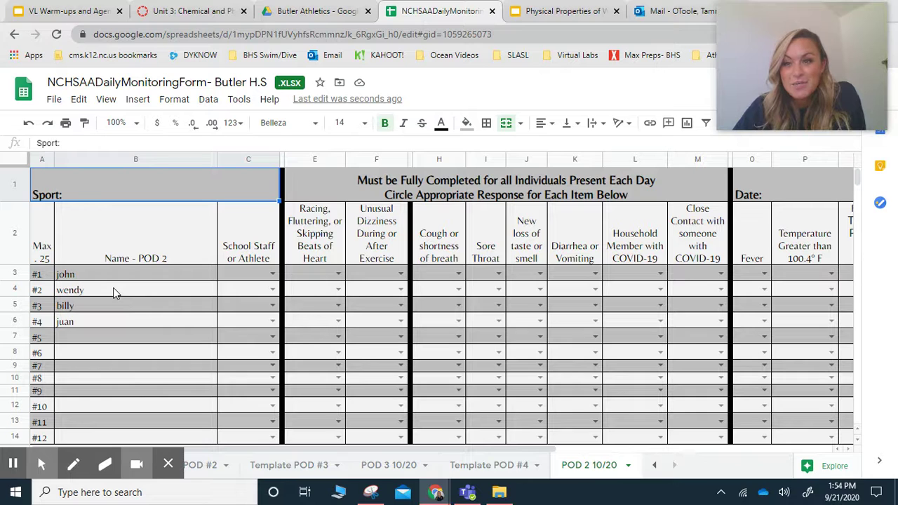
Set the School Staff or Athlete entry to Staff for person #1 and Athlete for person #2 on POD 2 10/20.
left_click(272, 273)
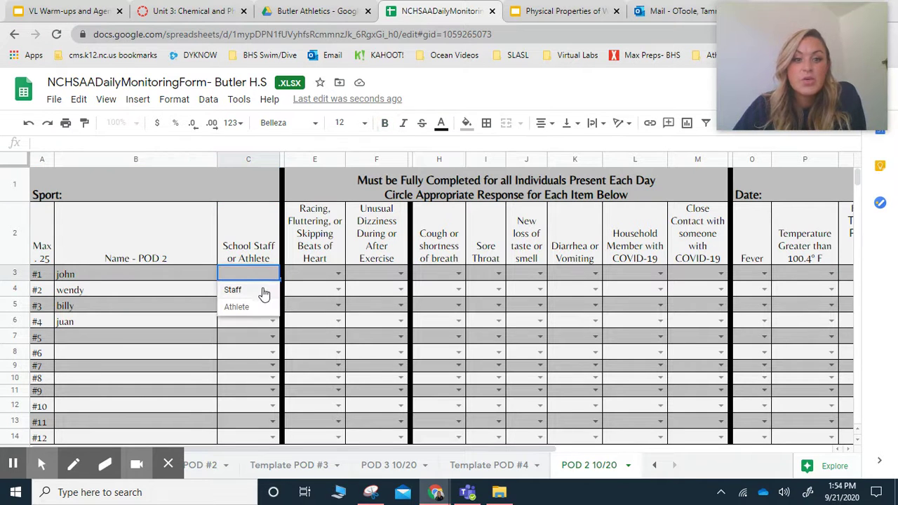
left_click(259, 289)
left_click(272, 290)
left_click(259, 321)
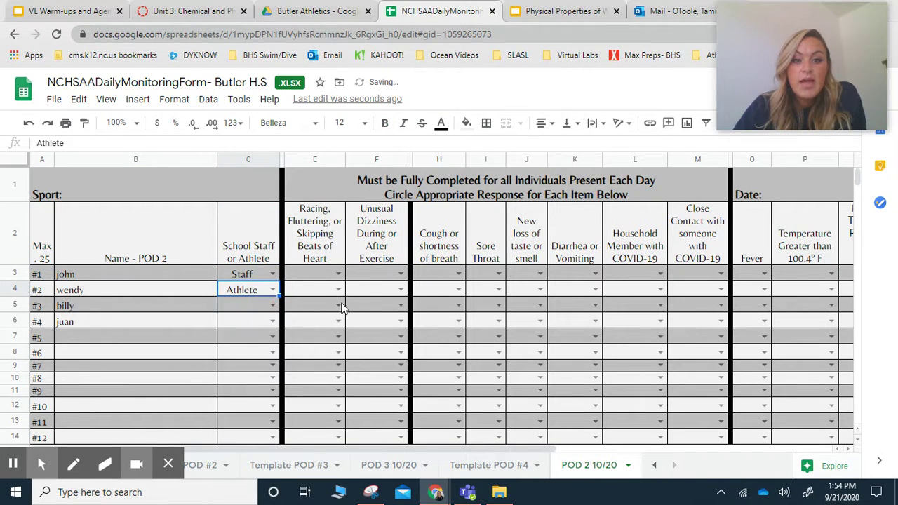
Answer Yes to racing heart for person #2, then No to unusual dizziness and Yes to cough for person #3.
left_click(339, 289)
left_click(313, 307)
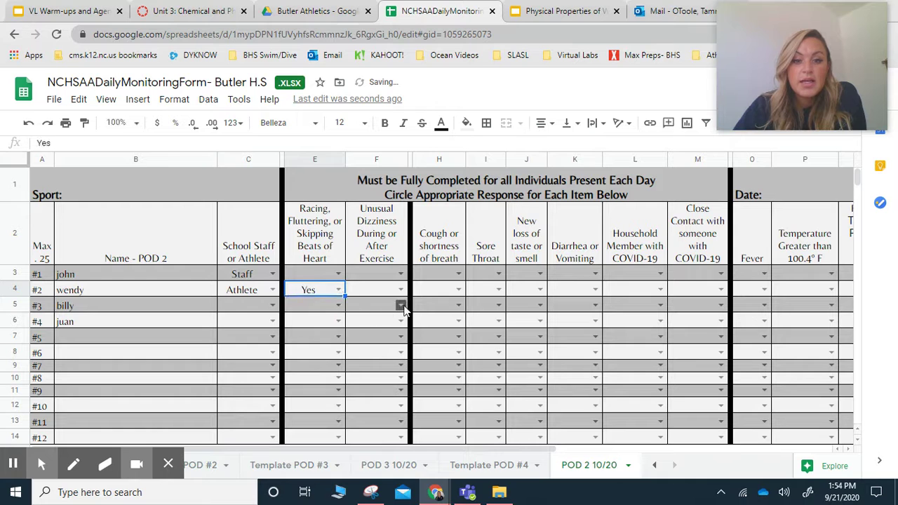
left_click(401, 305)
left_click(396, 339)
left_click(458, 306)
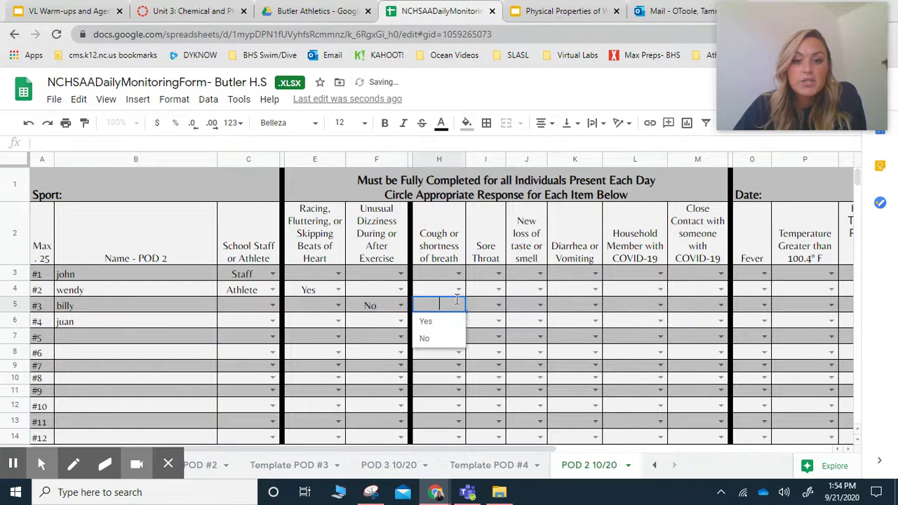
left_click(428, 321)
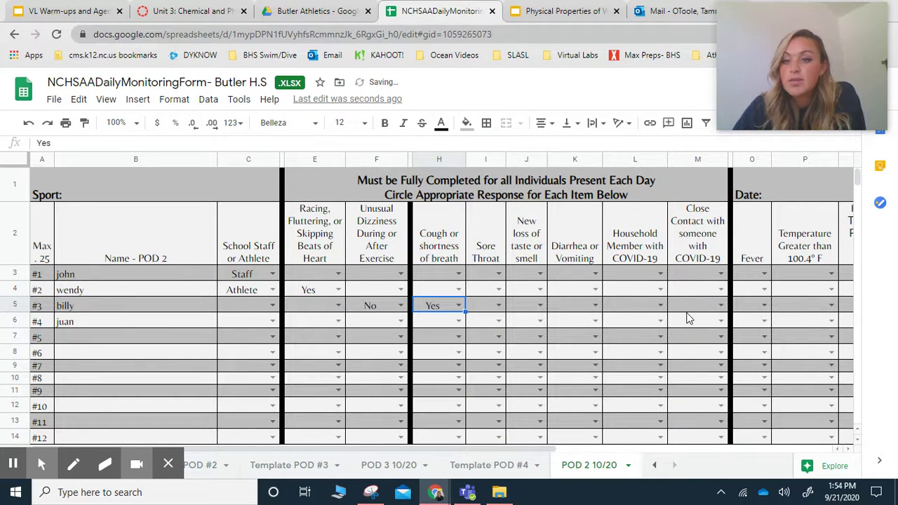
Review the remaining screening columns through the temperature readings and the answer choices for person #3's cough.
left_click_drag(510, 447, 640, 448)
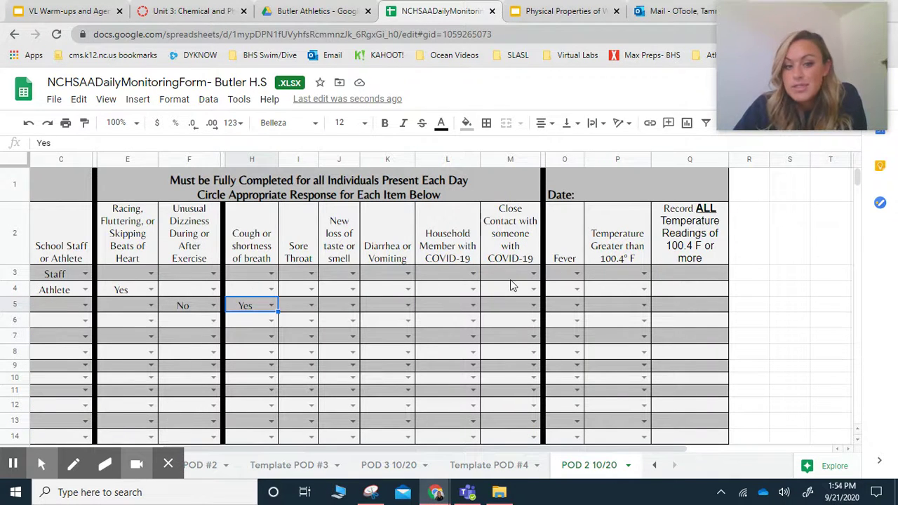
left_click(272, 305)
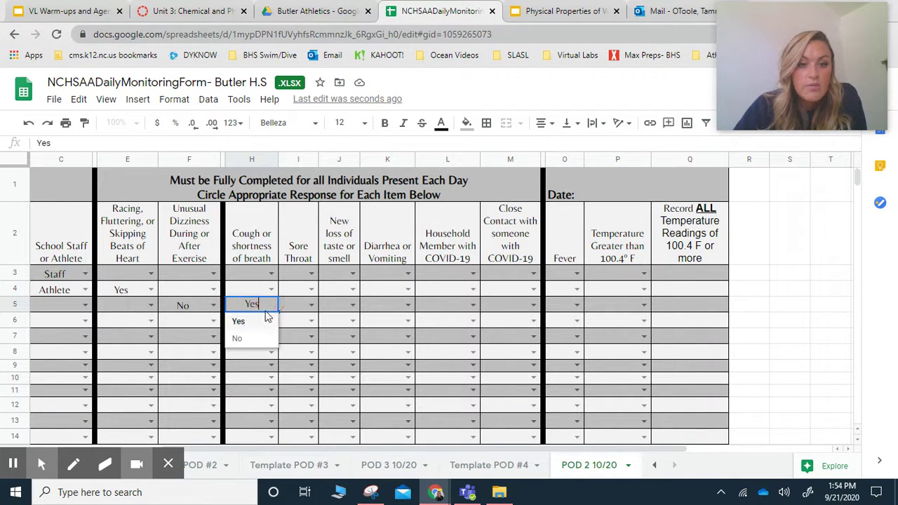
left_click(256, 289)
left_click_drag(525, 448, 395, 448)
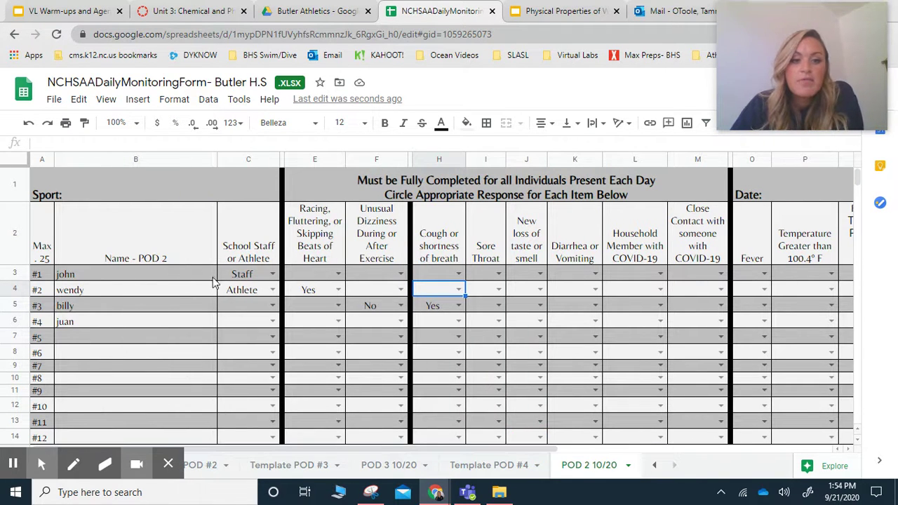
Clear the School Staff or Athlete entry for person #1.
left_click(271, 273)
double_click(247, 274)
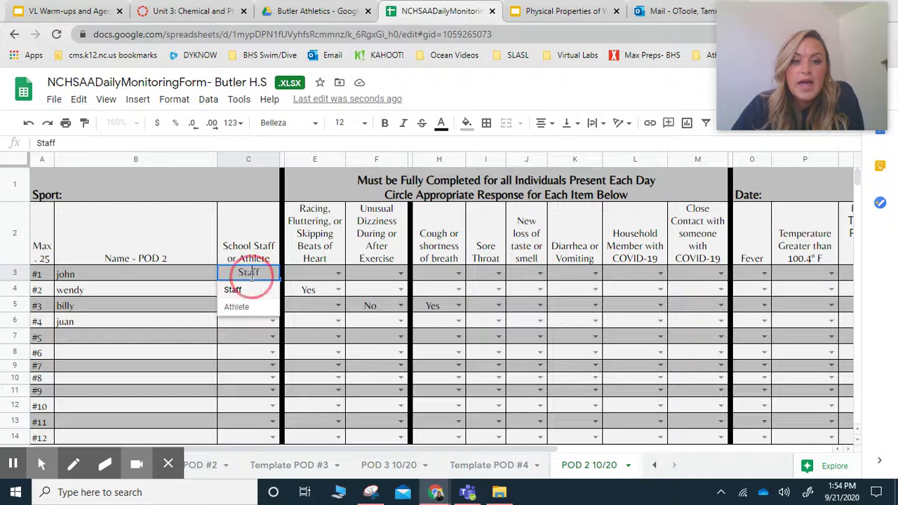
key("BackSpace")
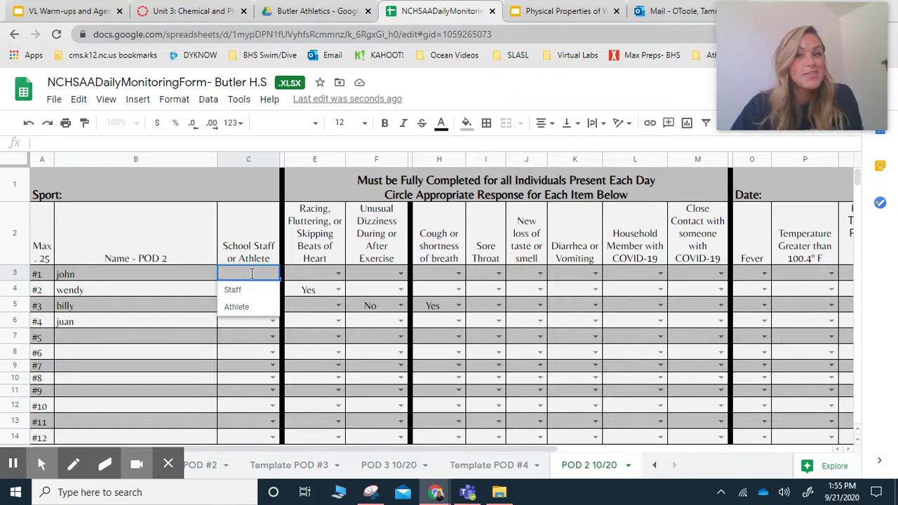